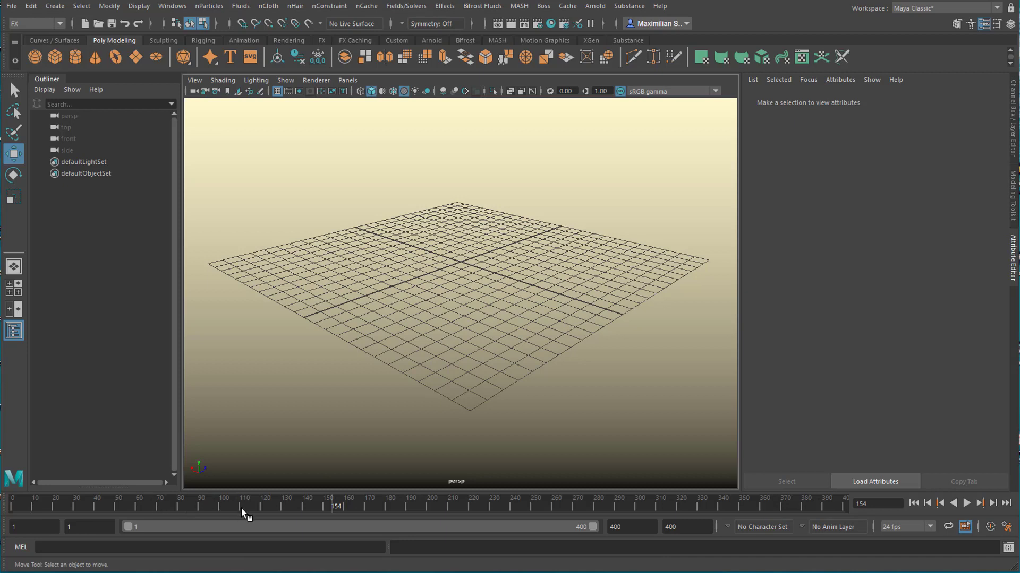
# - Move the current frame back from 154 to 63 on the time slider
pyautogui.moveTo(324, 505); pyautogui.dragTo(142, 502)
# - Create a polygon disc, scale it to about 13.87 units across, and assign niceRustFromAlchemist
pyautogui.click(158, 59)
pyautogui.moveTo(461, 261); pyautogui.dragTo(586, 268)
pyautogui.press('r')
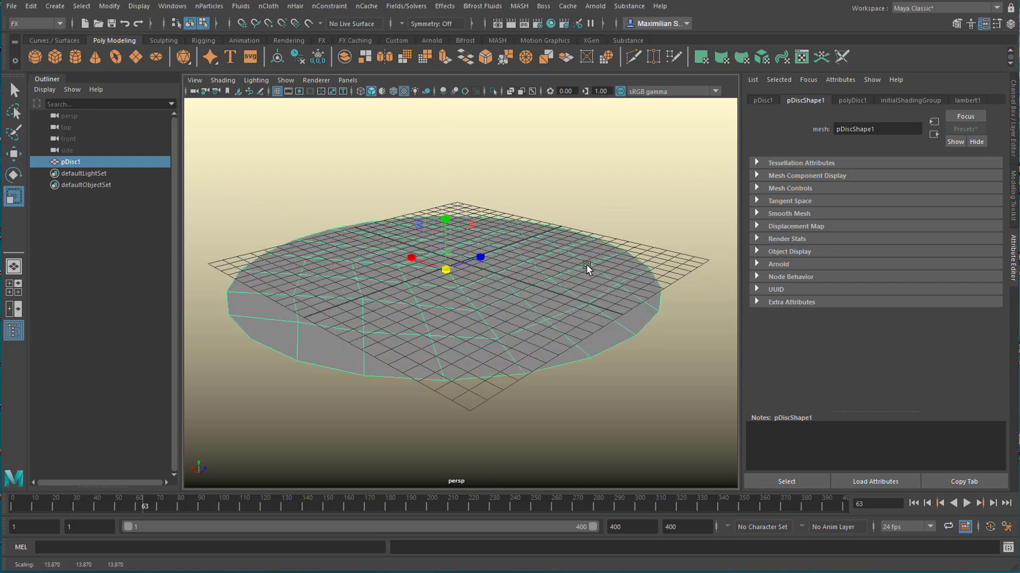
pyautogui.moveTo(587, 268); pyautogui.dragTo(714, 553, button='right')
pyautogui.keyDown('alt'); pyautogui.moveTo(541, 399); pyautogui.dragTo(603, 412); pyautogui.keyUp('alt')
# - Drag pDisc1 toward defaultObjectSet in the Outliner hierarchy
pyautogui.press('w')
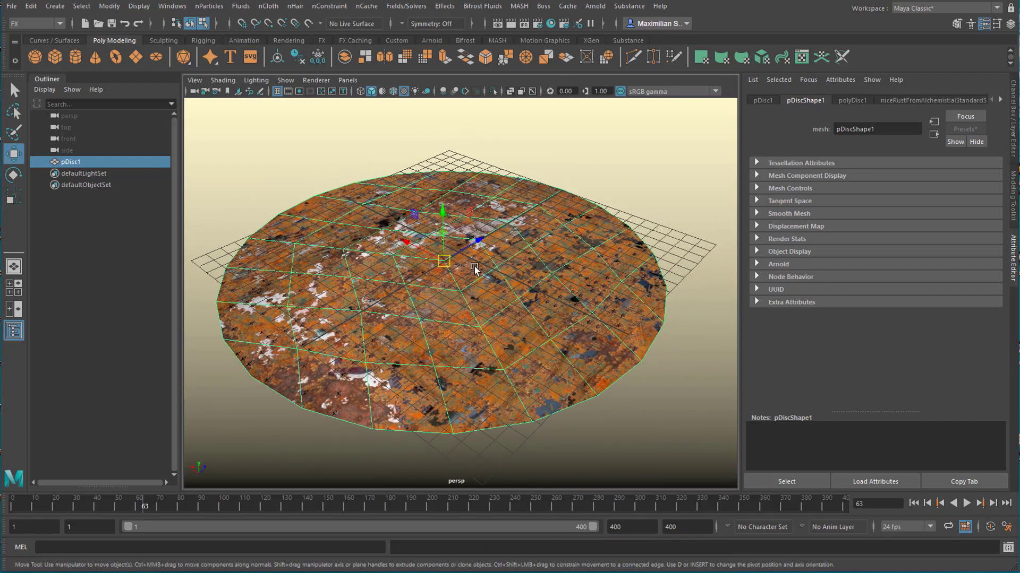
pyautogui.keyDown('alt'); pyautogui.moveTo(474, 270); pyautogui.dragTo(562, 315); pyautogui.keyUp('alt')
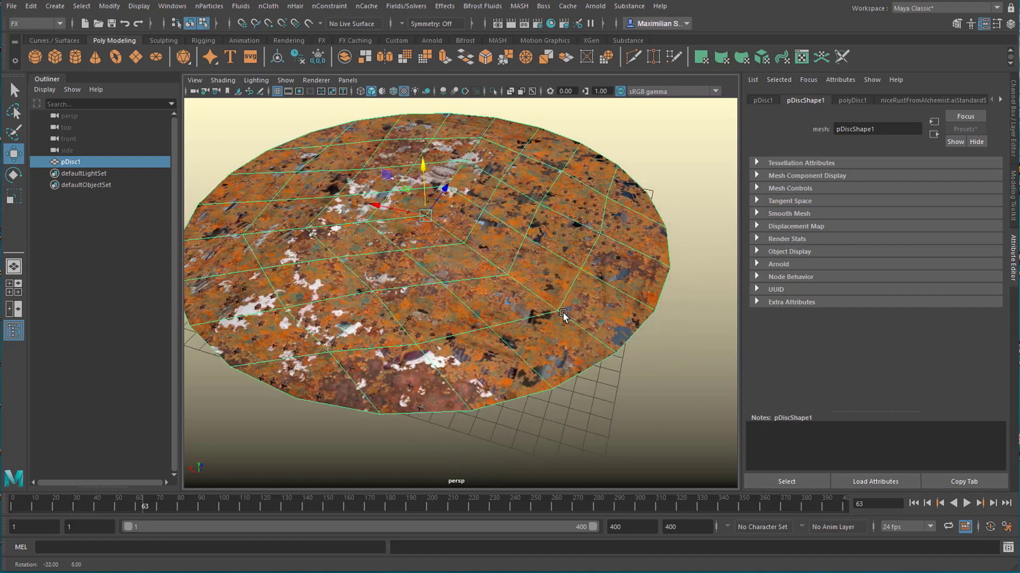
pyautogui.keyDown('alt'); pyautogui.moveTo(563, 315); pyautogui.dragTo(535, 313, button='right'); pyautogui.keyUp('alt')
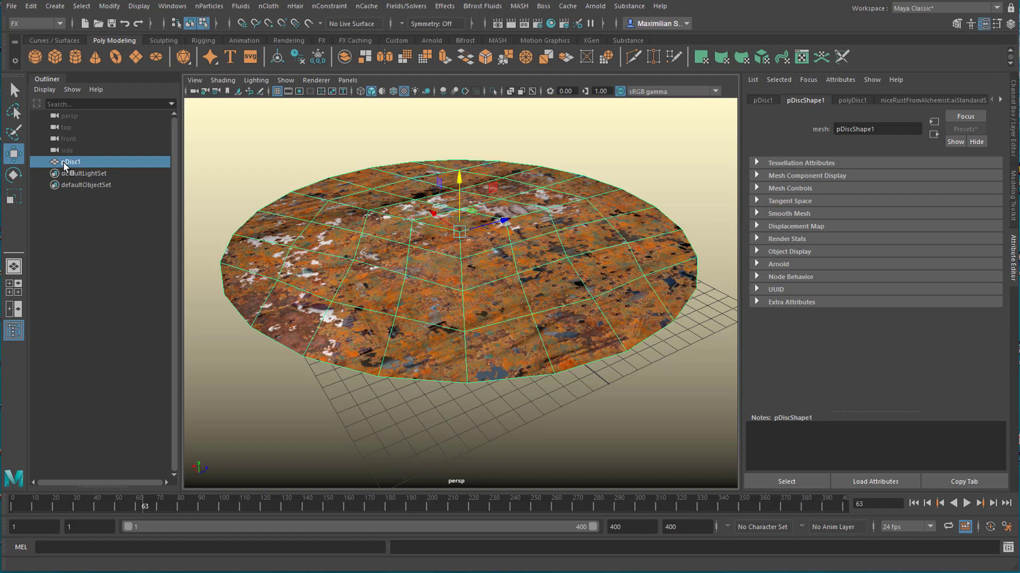
pyautogui.moveTo(62, 161); pyautogui.dragTo(83, 177, button='middle')
pyautogui.moveTo(75, 169); pyautogui.dragTo(75, 168, button='middle')
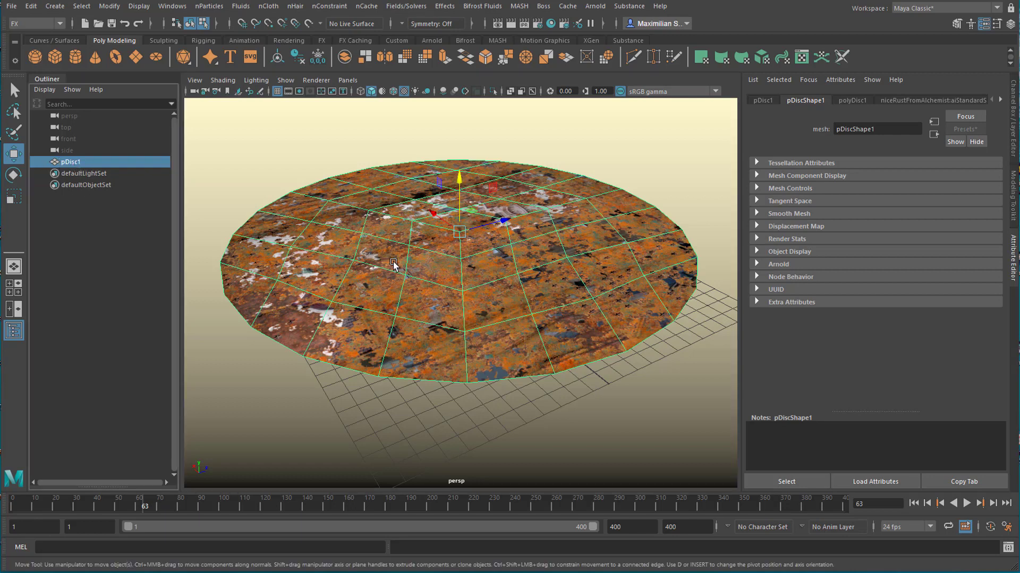
# - Set polyDisc1 Subdivisions from 3 to 7 in the Attribute Editor
pyautogui.click(859, 99)
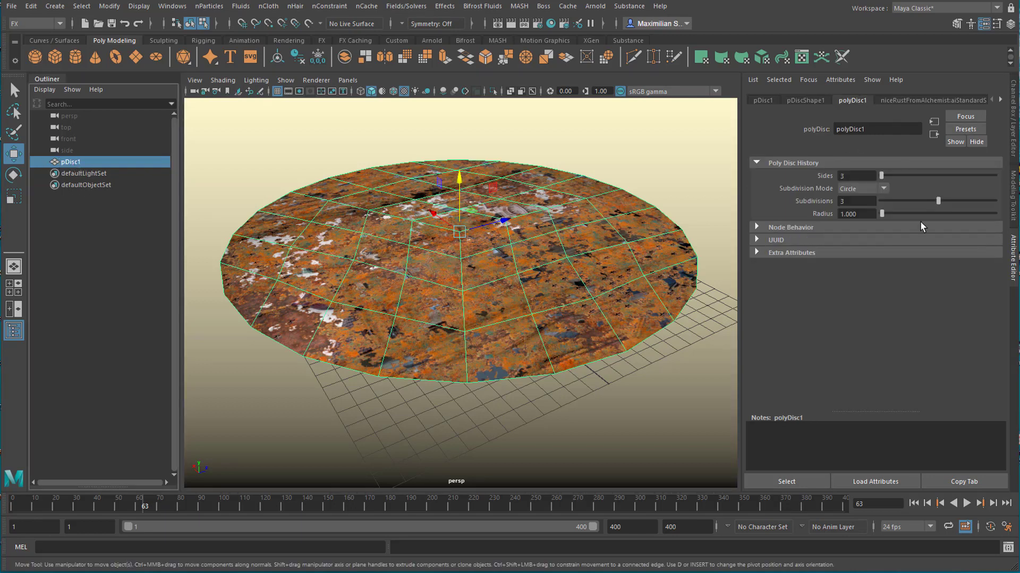
pyautogui.click(848, 201)
pyautogui.write('7')
pyautogui.press('Return')
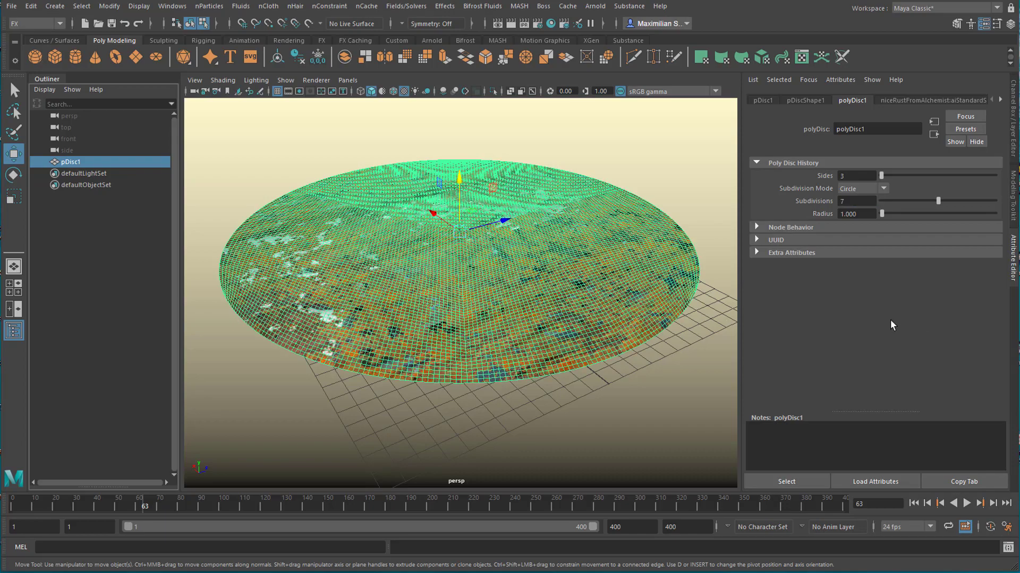
pyautogui.keyDown('alt'); pyautogui.moveTo(567, 325); pyautogui.dragTo(589, 363); pyautogui.keyUp('alt')
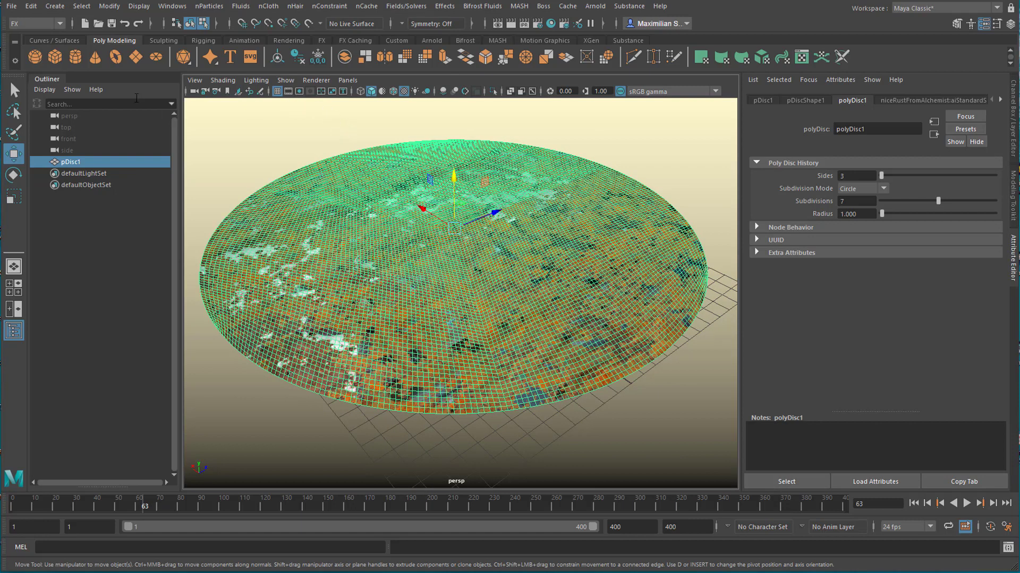
# - Convert the rusty disc into an nCloth, adding nucleus1 and nCloth1
pyautogui.click(265, 6)
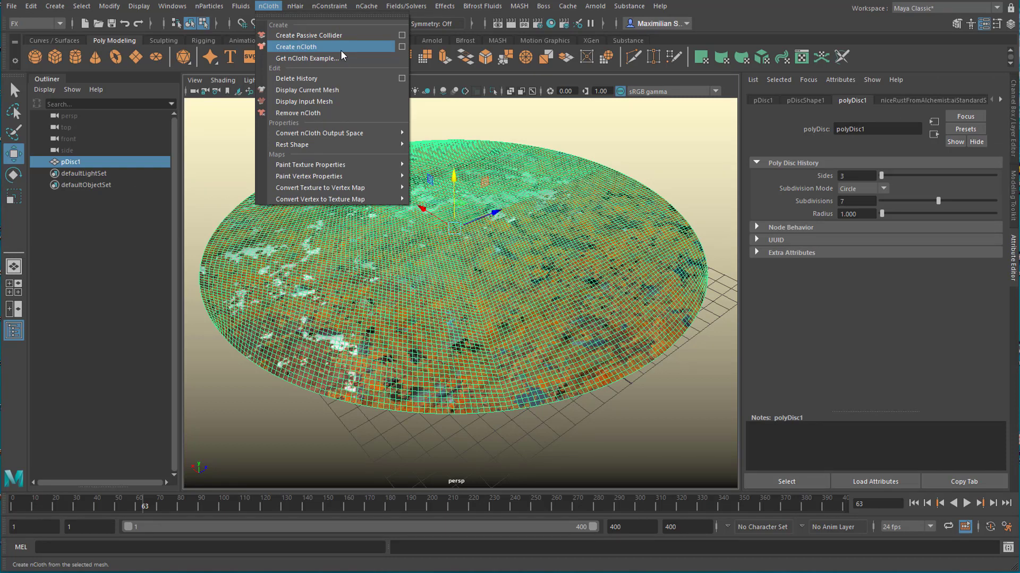
pyautogui.click(340, 48)
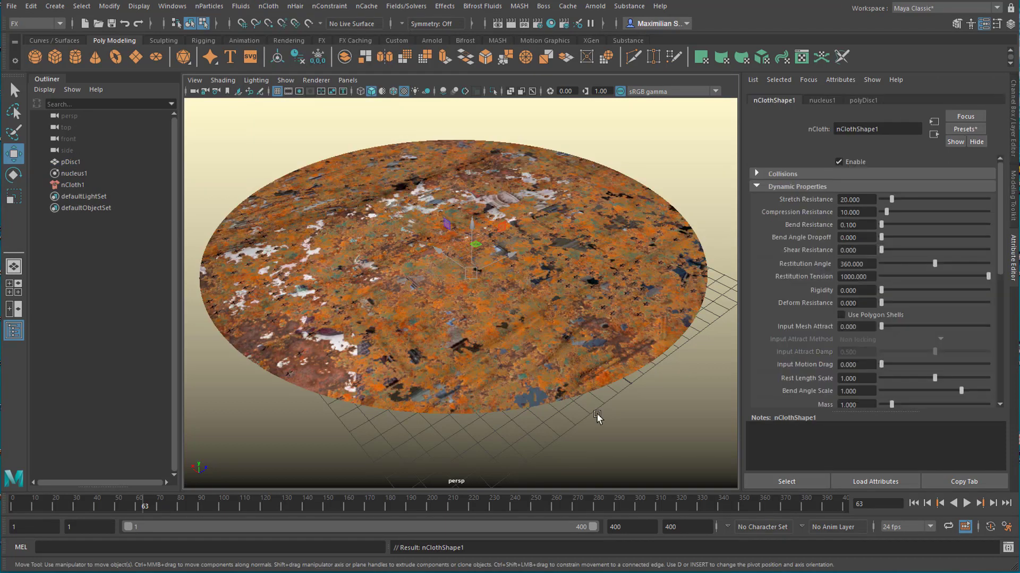
pyautogui.hotkey('alt', 'shift', 'v')
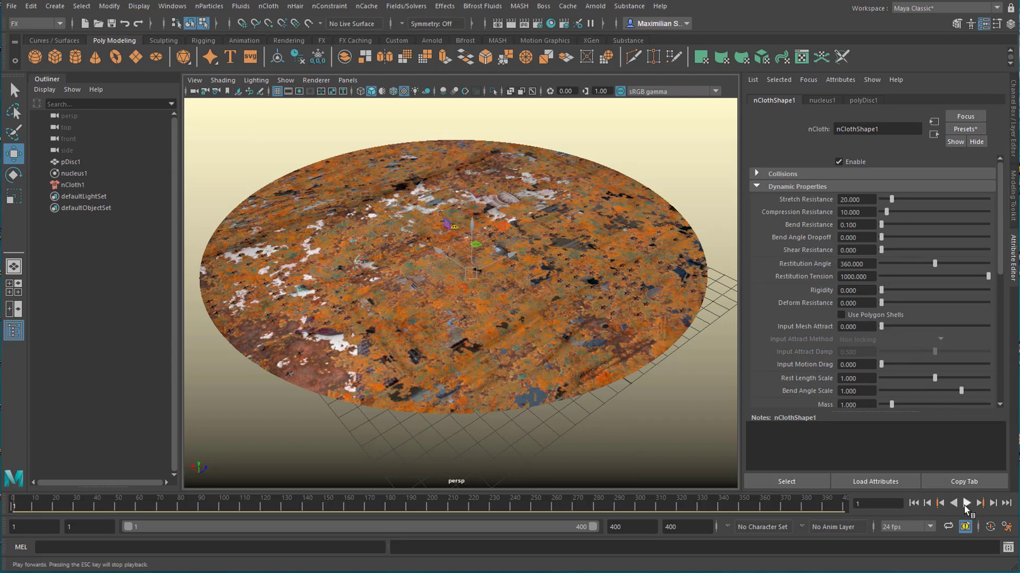
# - Play the cloth simulation, stop it, and return to the start frame
pyautogui.click(965, 505)
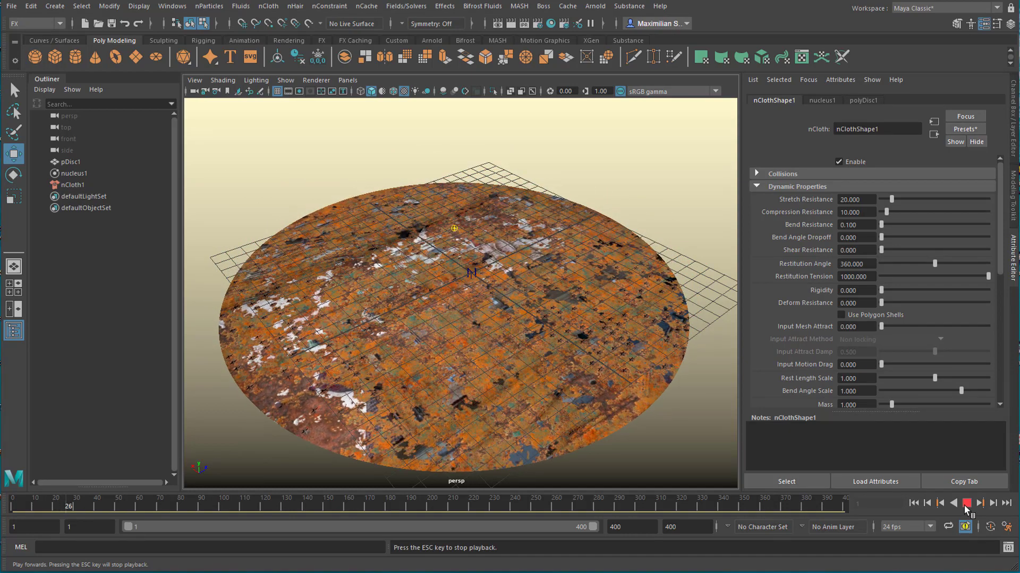
pyautogui.press('Escape')
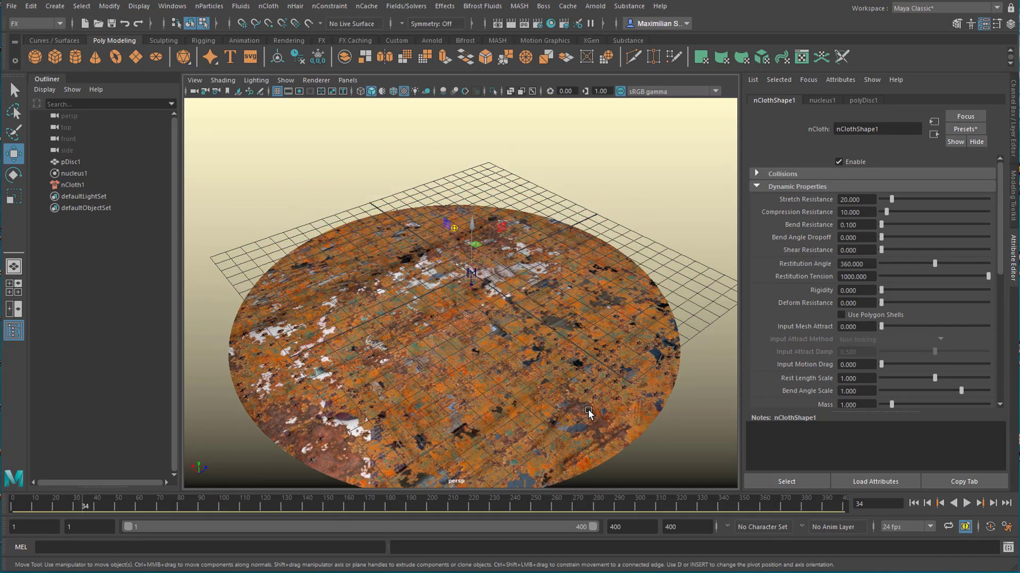
pyautogui.keyDown('alt'); pyautogui.moveTo(588, 413); pyautogui.dragTo(572, 387); pyautogui.keyUp('alt')
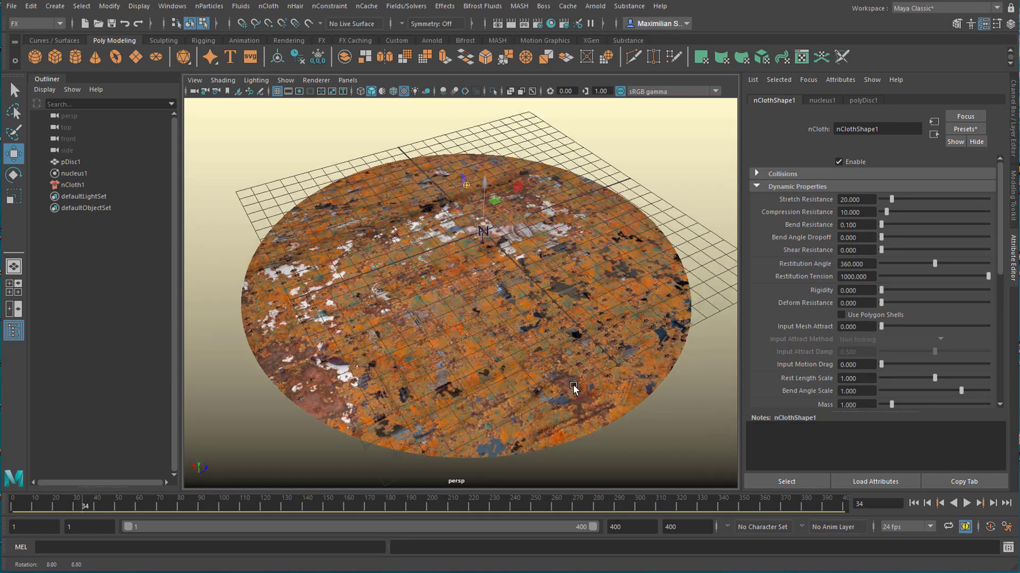
pyautogui.click(914, 503)
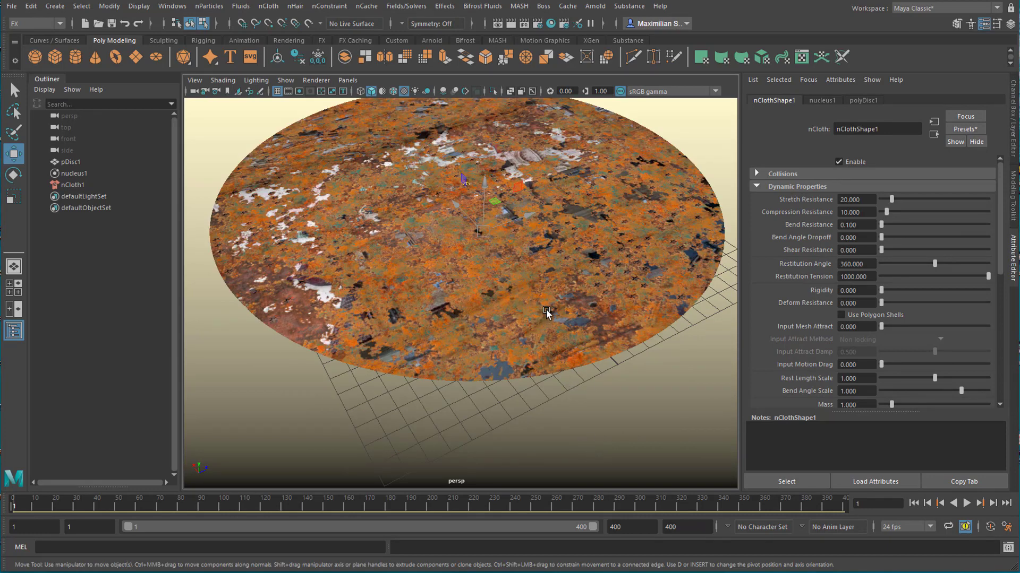
pyautogui.keyDown('alt'); pyautogui.moveTo(546, 313); pyautogui.dragTo(531, 366); pyautogui.keyUp('alt')
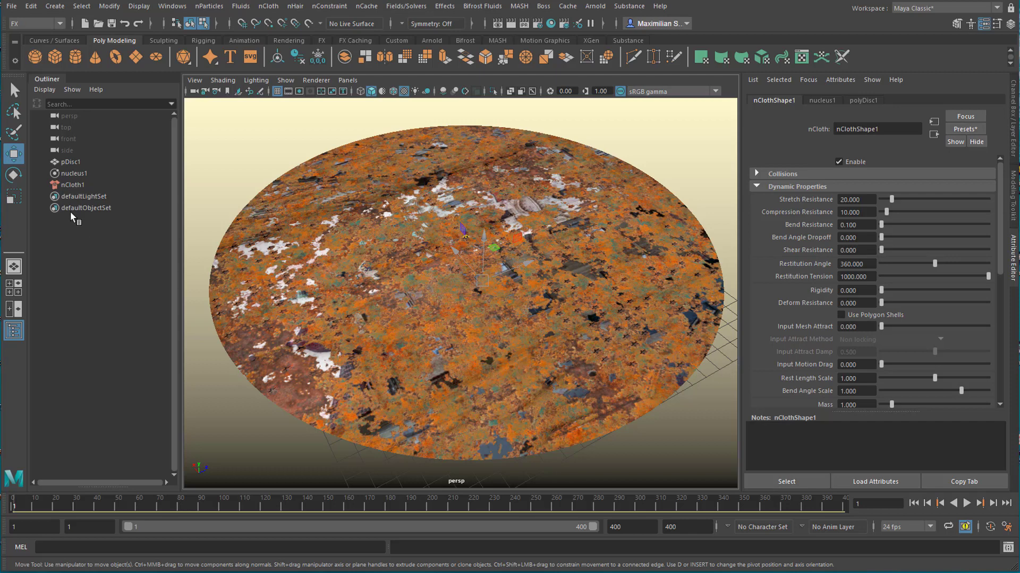
# - Set the nucleus1 solver's Gravity from 9.8 to 0
pyautogui.click(75, 173)
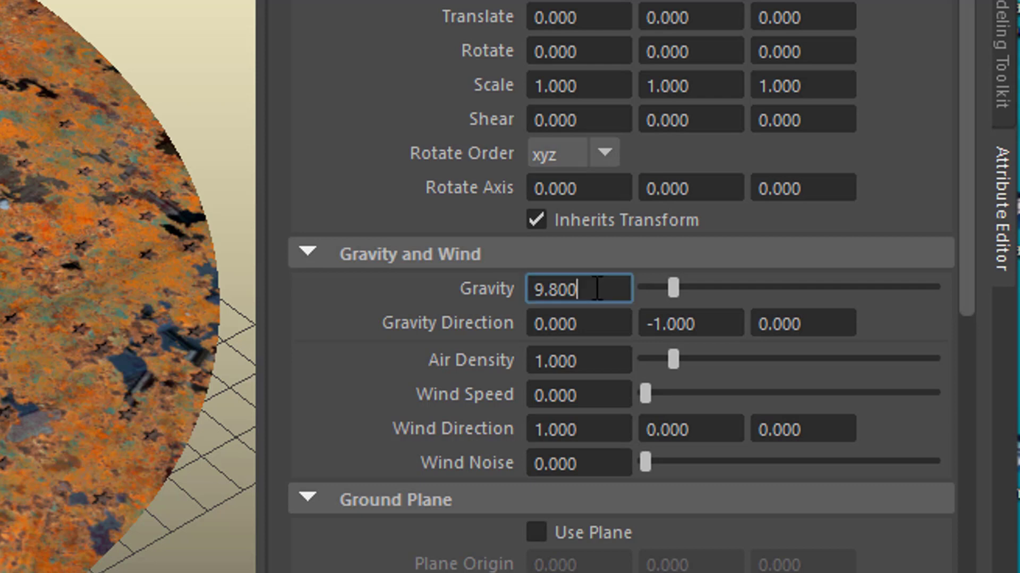
pyautogui.doubleClick(597, 289)
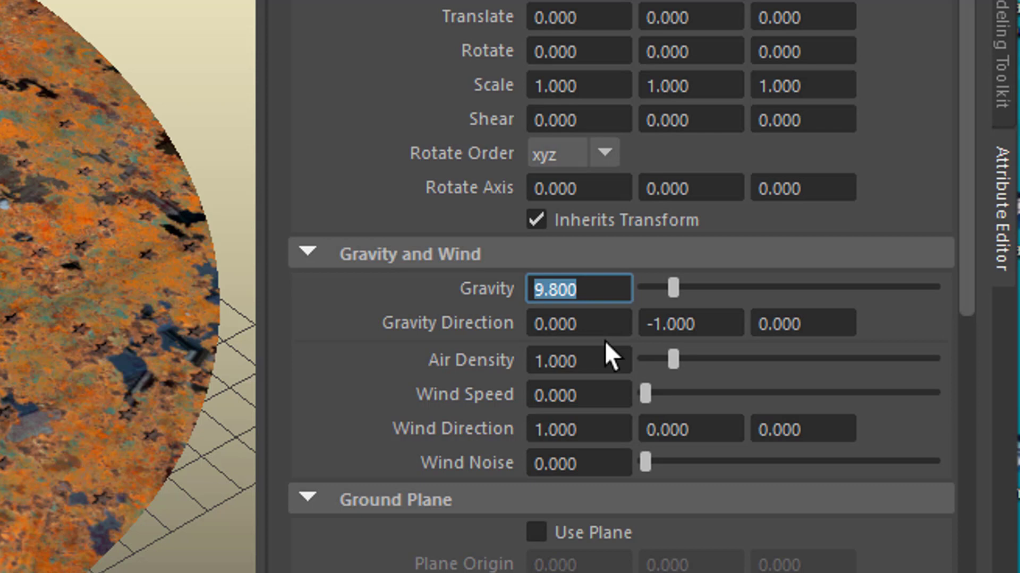
pyautogui.write('0')
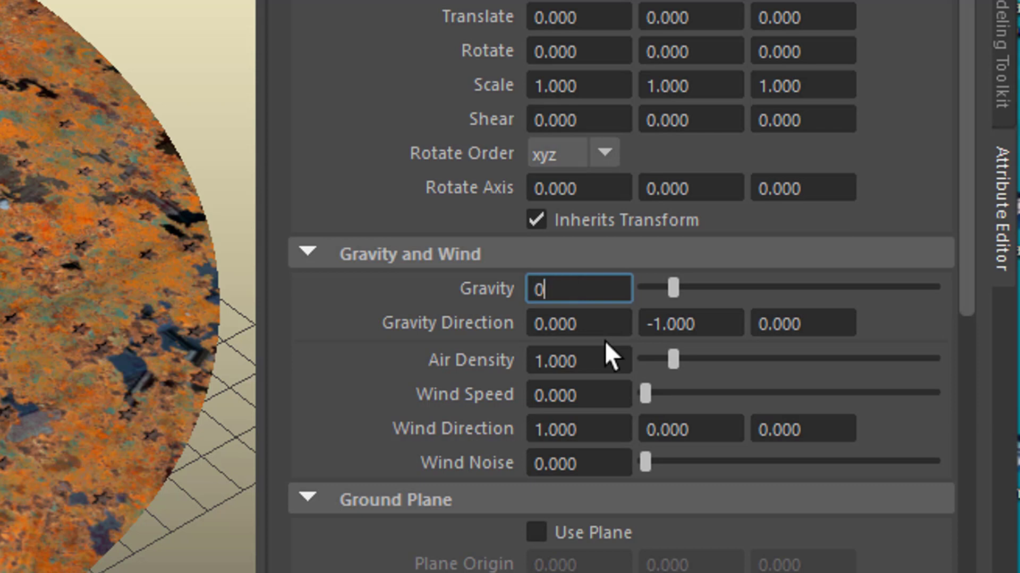
pyautogui.press('Return')
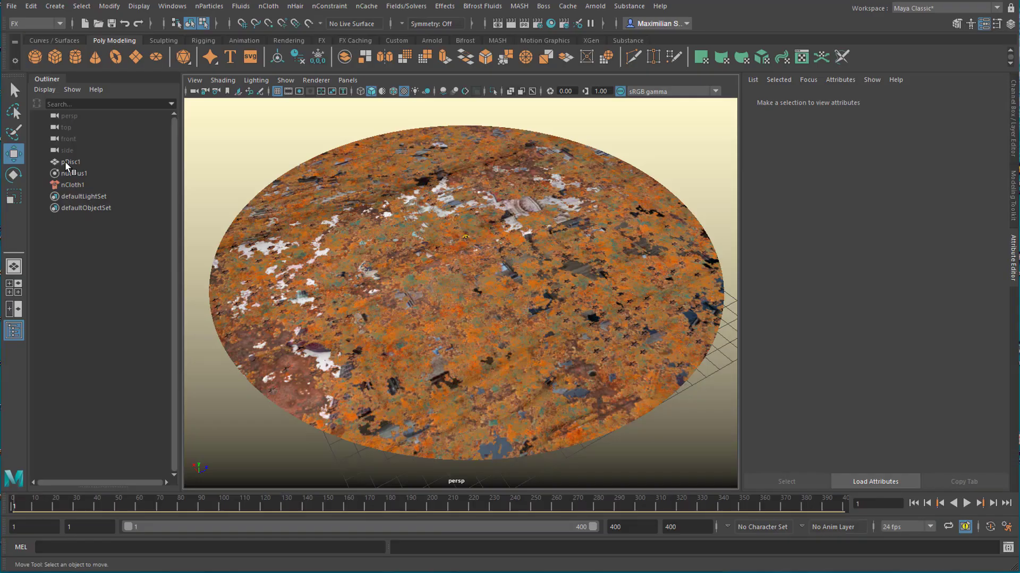
# - Select pDisc1 and add turbulenceField1 from the Fields/Solvers menu
pyautogui.click(133, 162)
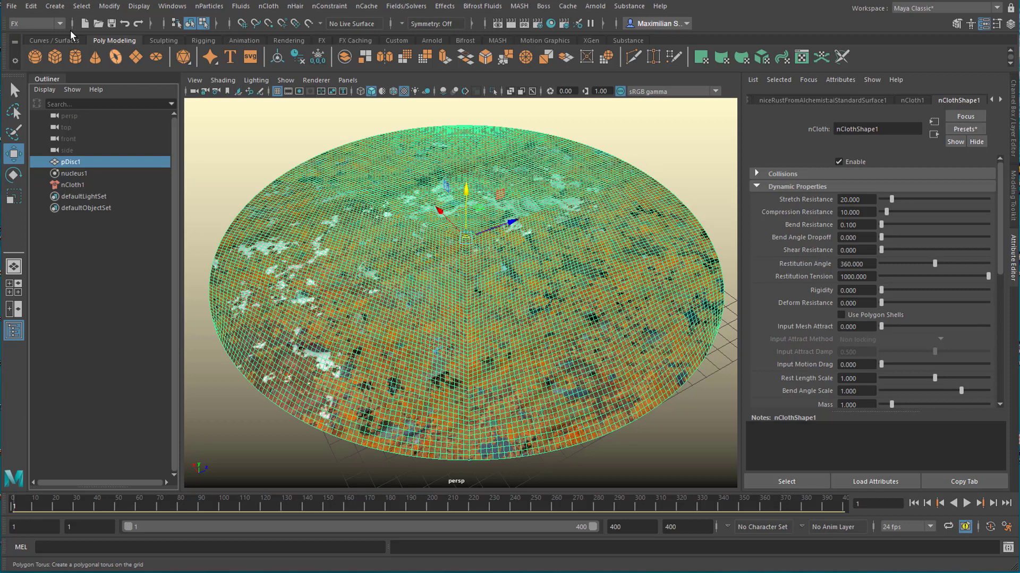
pyautogui.click(414, 9)
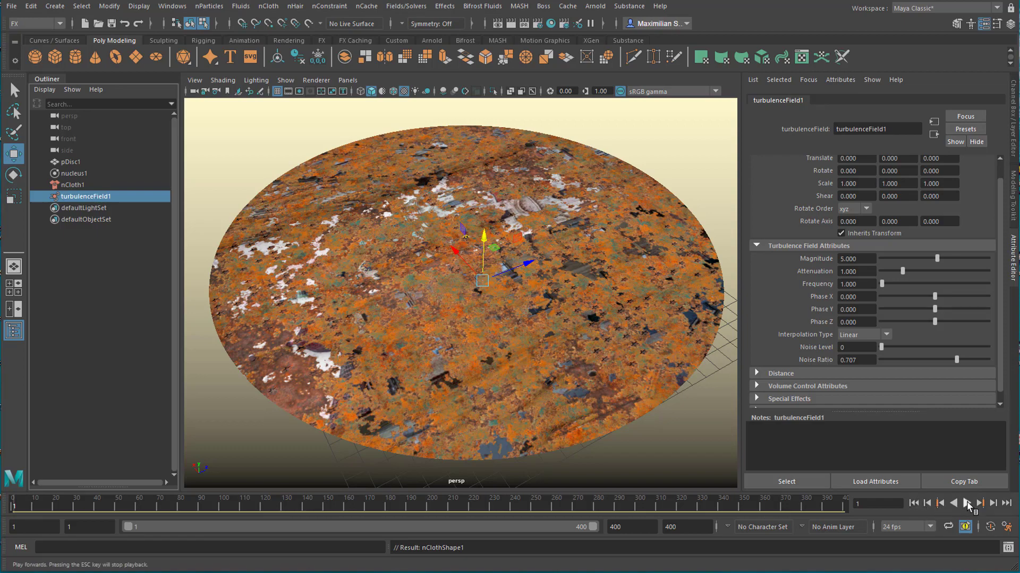
# - Play and scrub the turbulent cloth simulation, stopping at frame 154
pyautogui.click(967, 503)
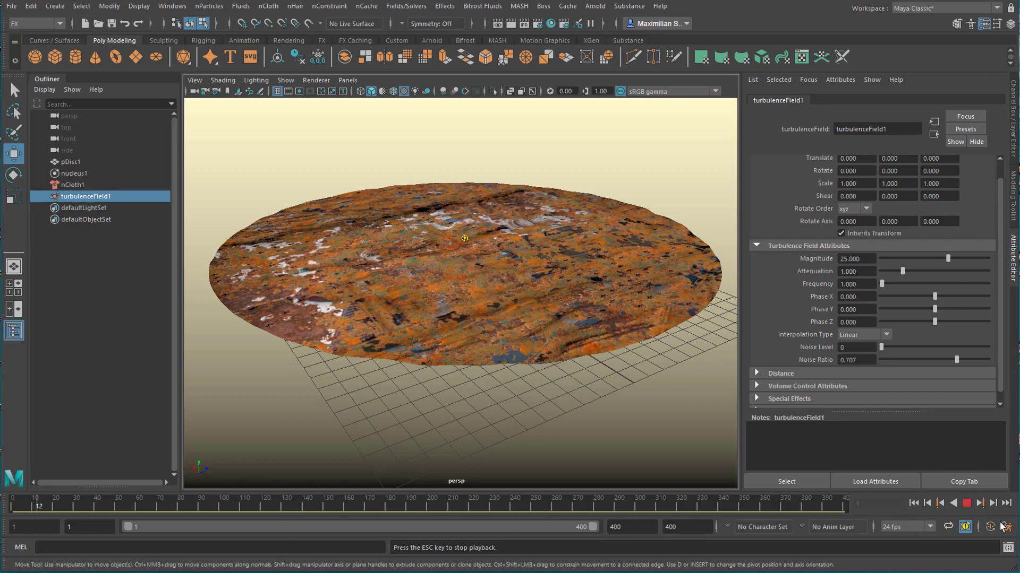
pyautogui.click(404, 502)
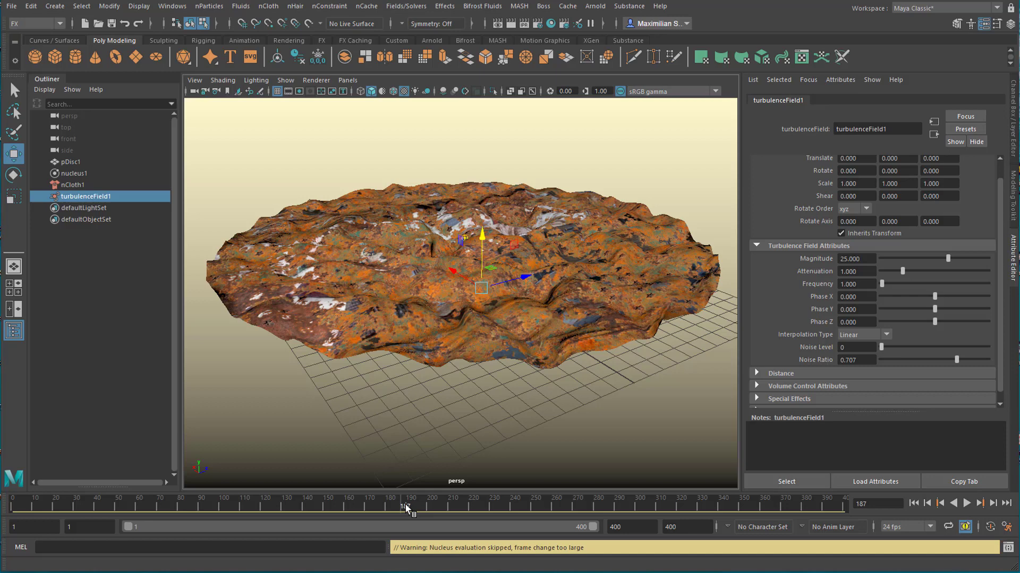
pyautogui.moveTo(406, 508); pyautogui.dragTo(473, 508)
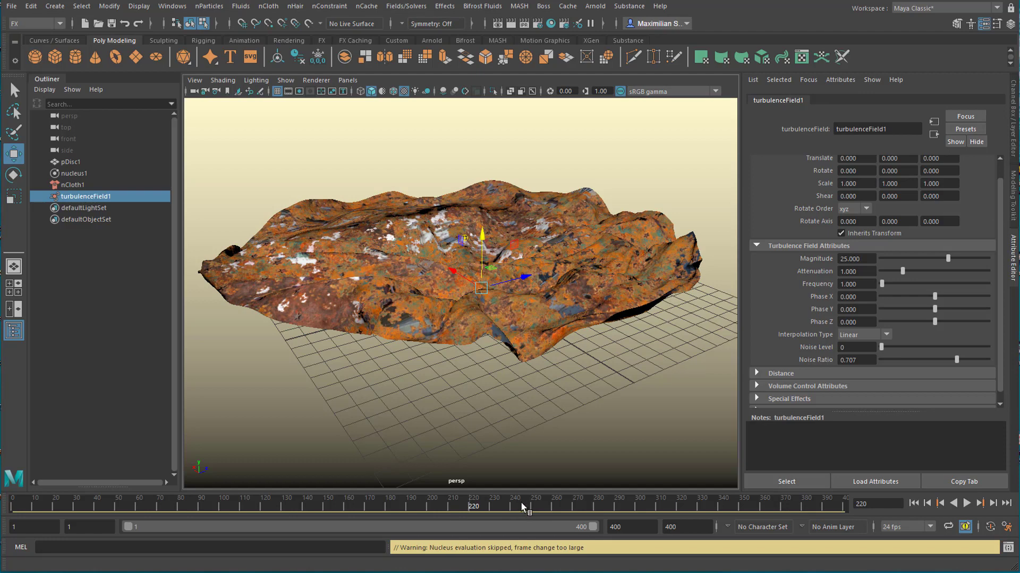
pyautogui.moveTo(553, 510); pyautogui.dragTo(409, 512)
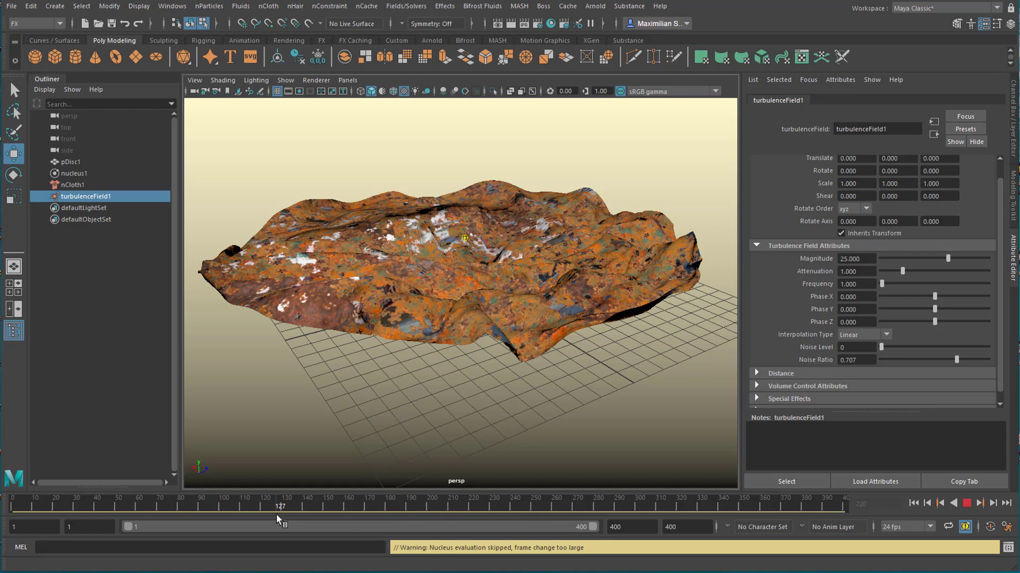
pyautogui.moveTo(277, 515); pyautogui.dragTo(498, 514)
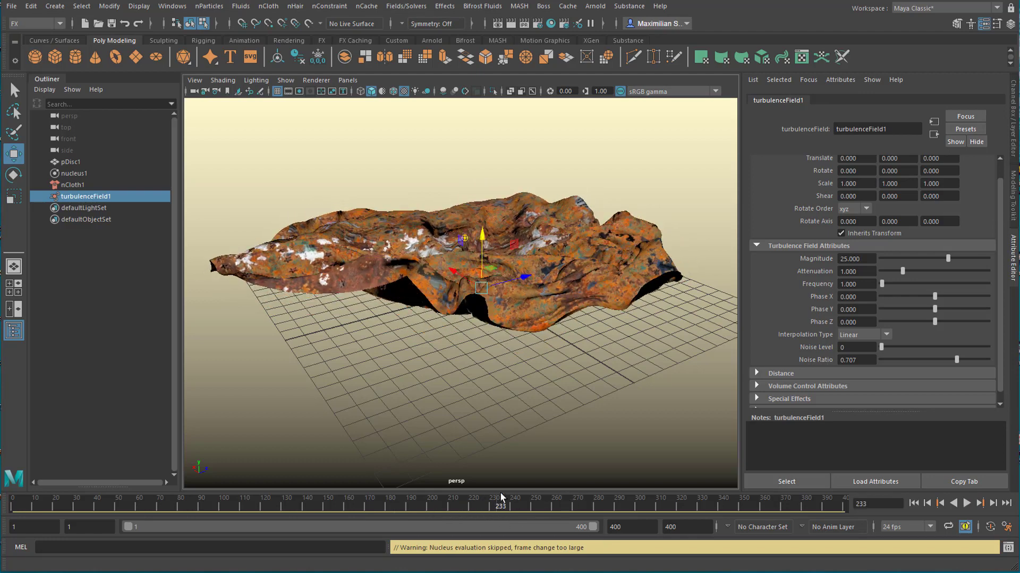
pyautogui.moveTo(353, 504)
pyautogui.mouseDown()
pyautogui.moveTo(724, 501)
pyautogui.moveTo(395, 502)
pyautogui.mouseUp()
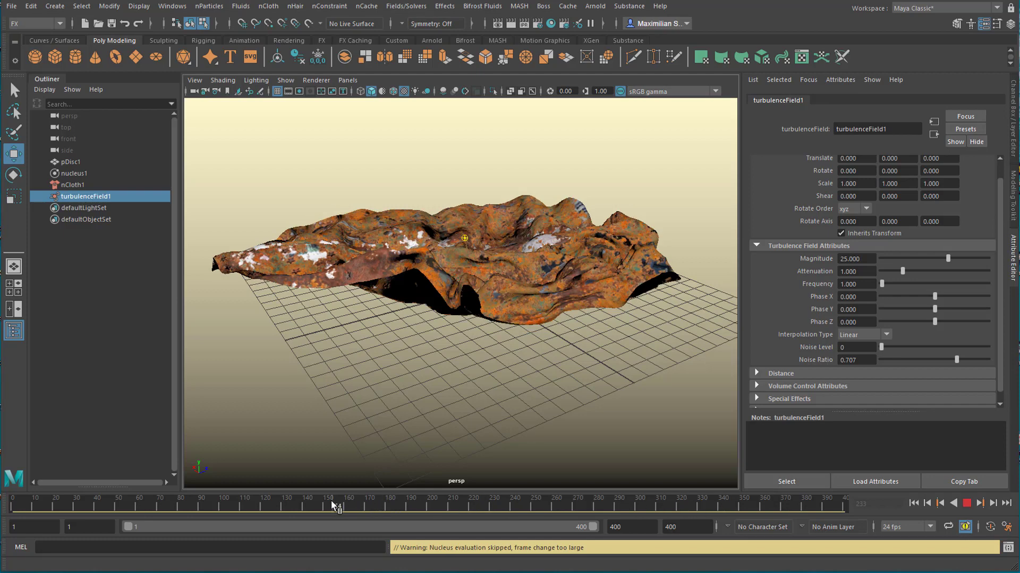
pyautogui.moveTo(331, 503); pyautogui.dragTo(336, 502)
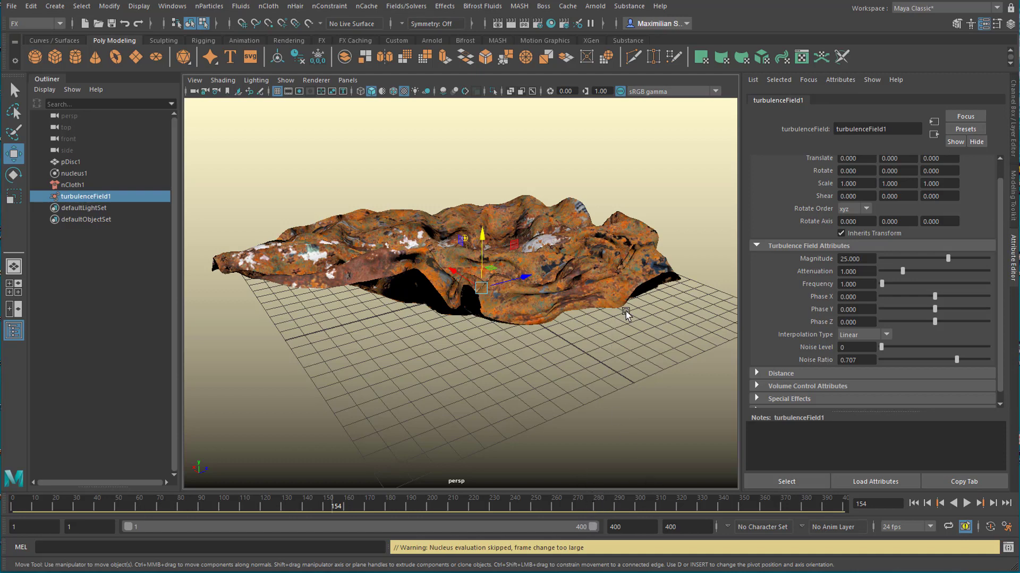
# - Select only pDisc1 and run Cache > Geometry Cache > Create New Cache
pyautogui.click(615, 244)
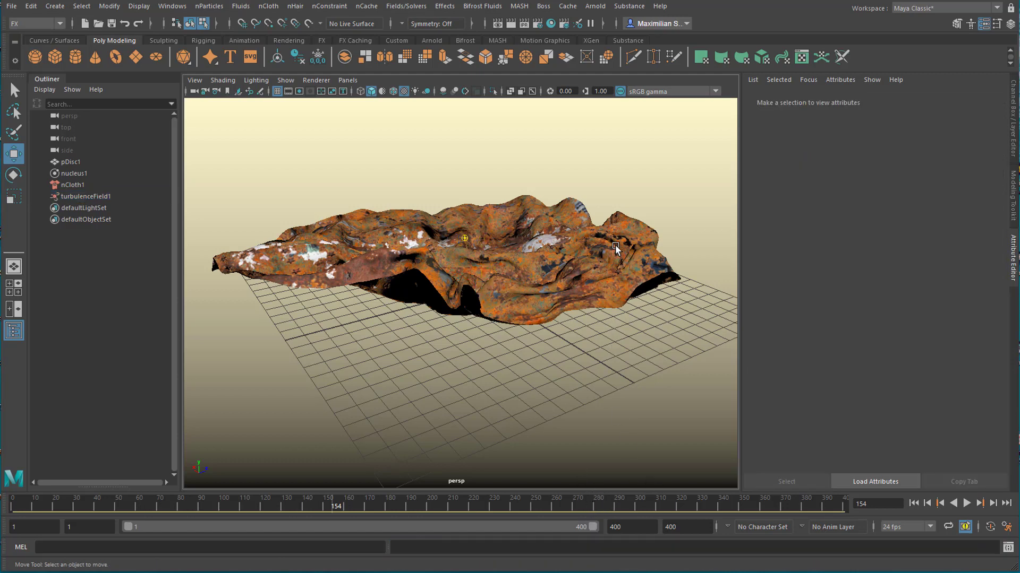
pyautogui.click(550, 214)
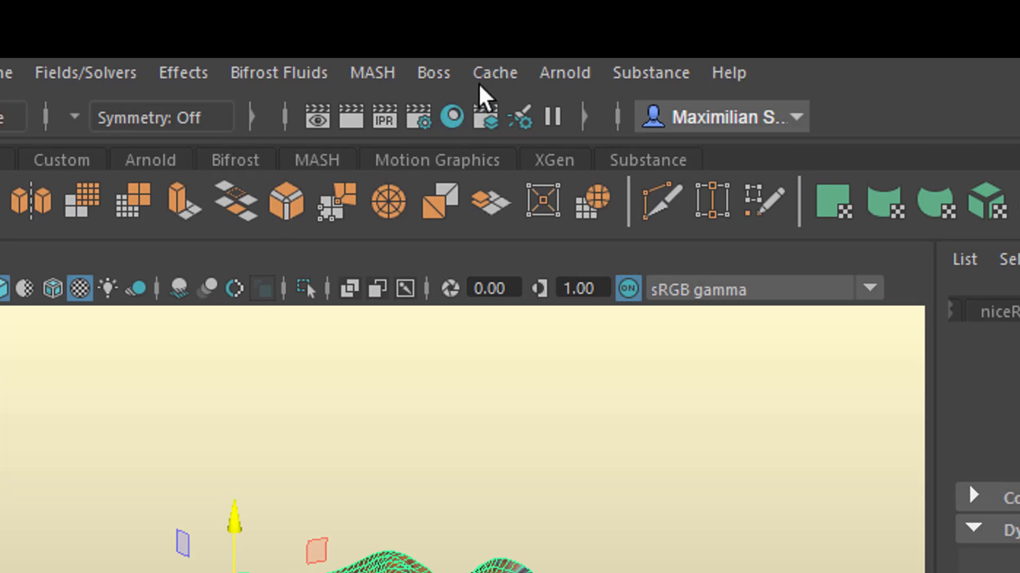
pyautogui.click(489, 71)
pyautogui.moveTo(598, 126)
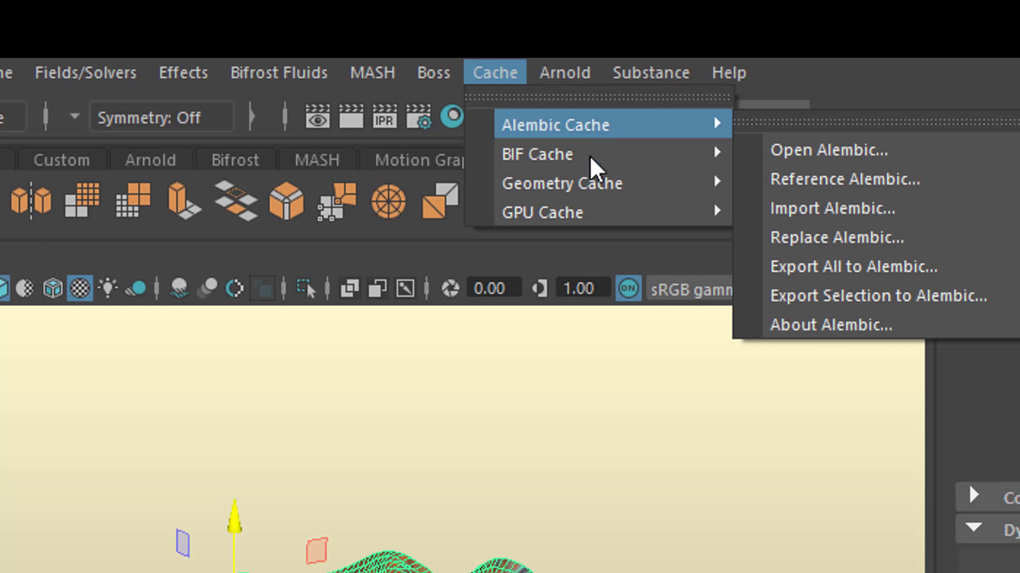
pyautogui.moveTo(555, 195)
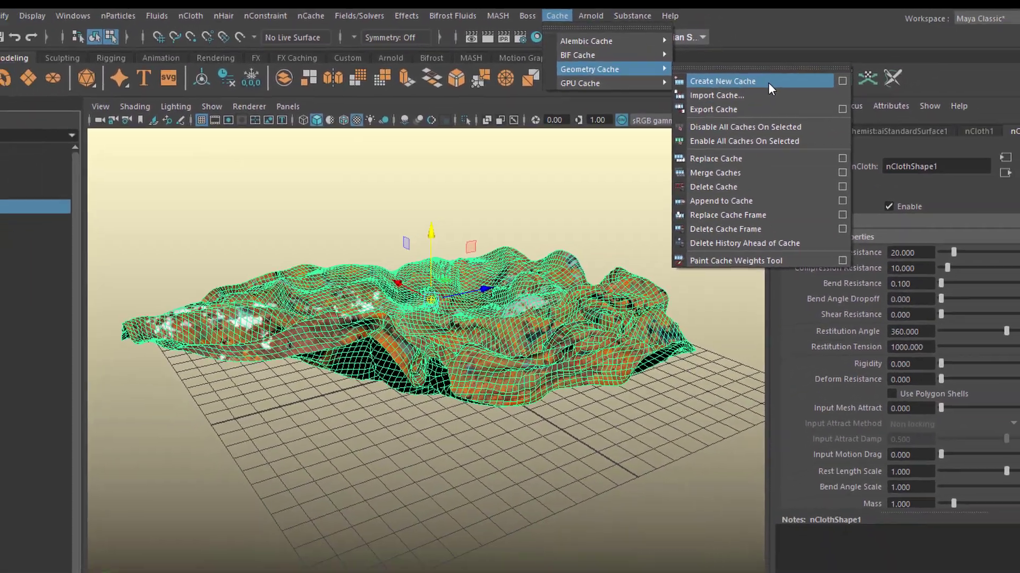
pyautogui.click(769, 91)
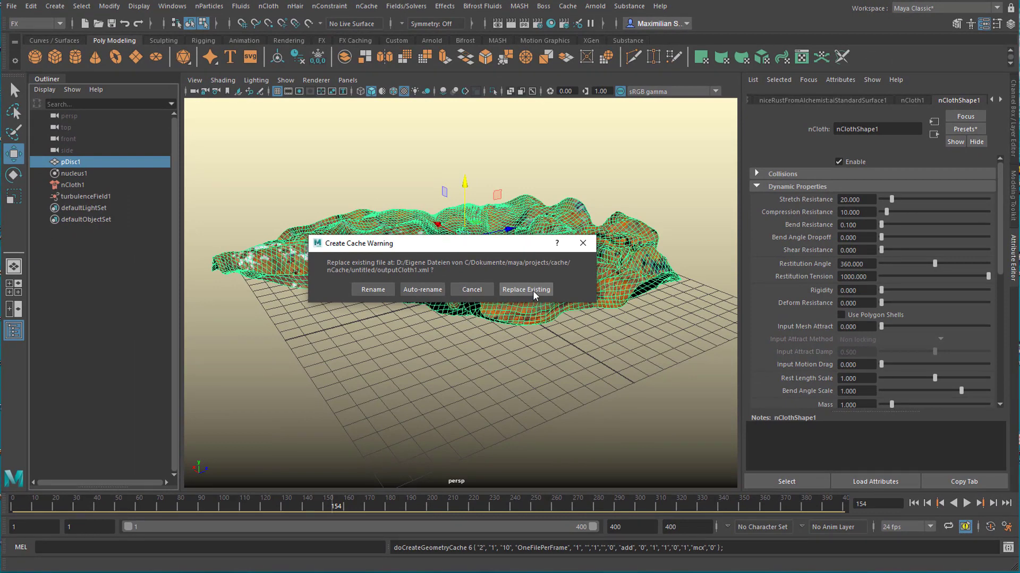
# - Replace the existing outputCloth1.xml cache and bake the cloth through frame 400
pyautogui.click(533, 291)
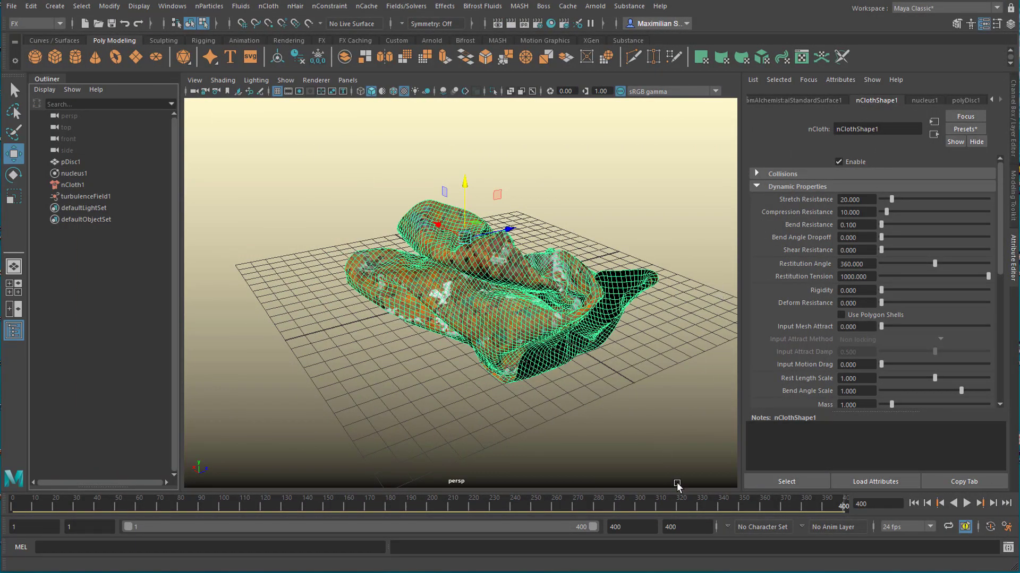
# - Scrub the cached cloth animation to frame 205 and deselect the cloth
pyautogui.moveTo(686, 499); pyautogui.dragTo(276, 489)
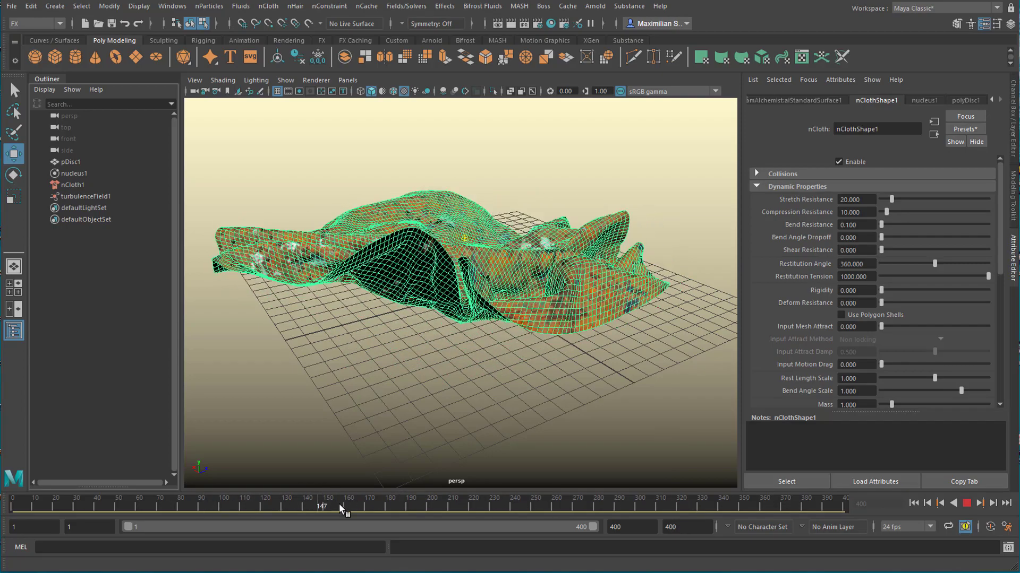
pyautogui.click(442, 507)
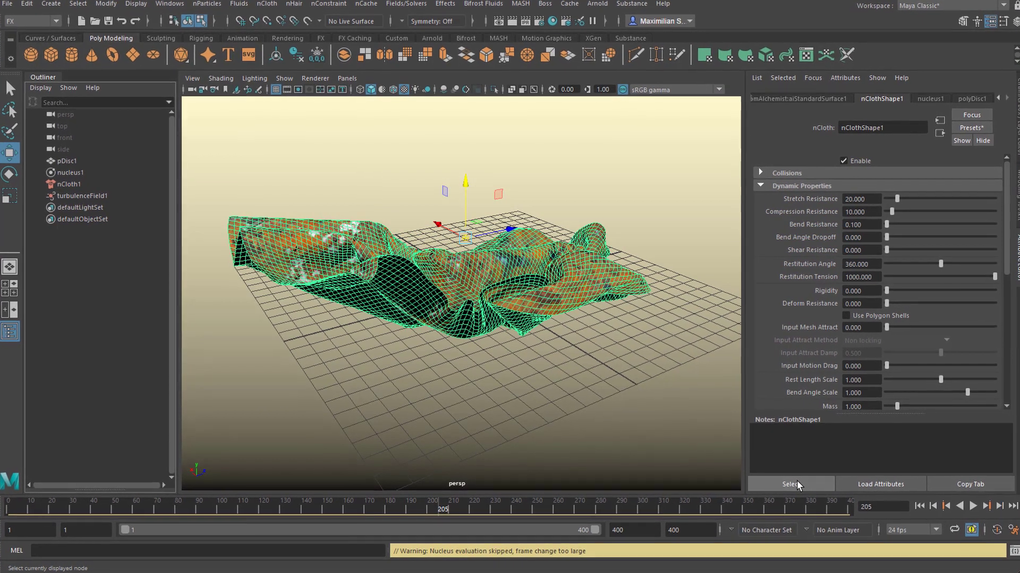
pyautogui.click(797, 485)
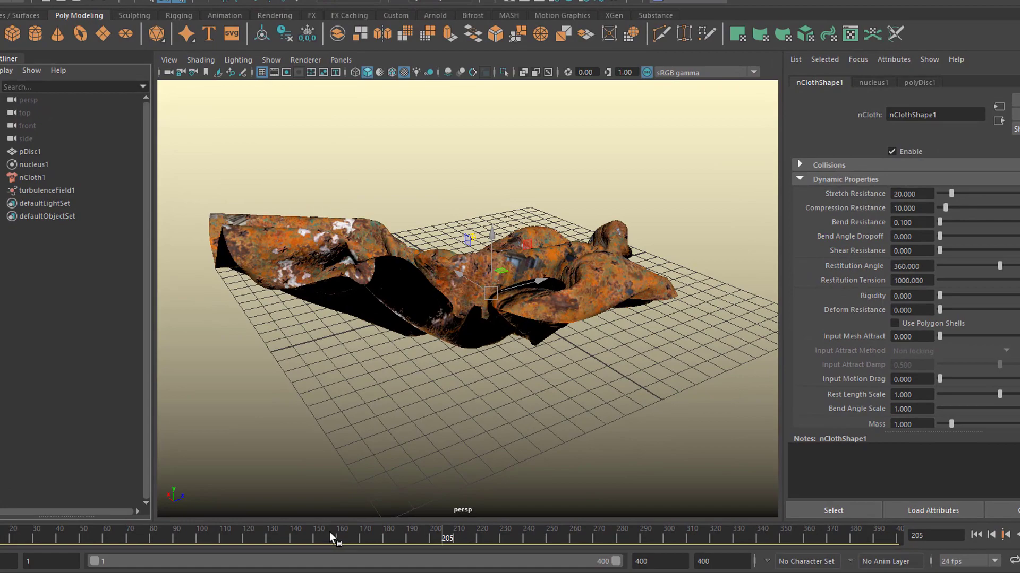
pyautogui.moveTo(329, 531); pyautogui.dragTo(365, 550)
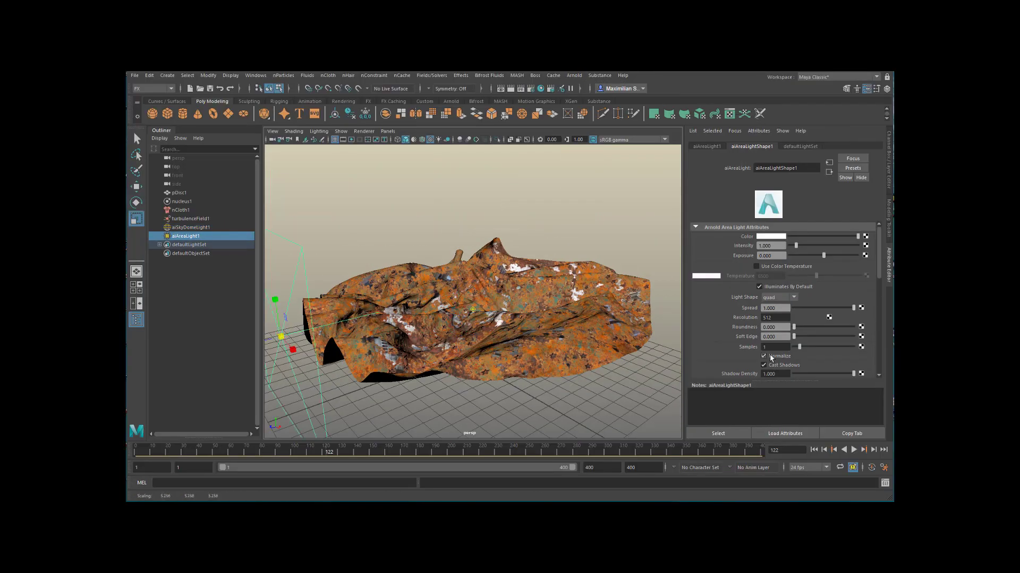
# - Raise aiAreaLight1 exposure to 1.429 and start an Arnold preview render
pyautogui.moveTo(831, 257); pyautogui.dragTo(833, 256)
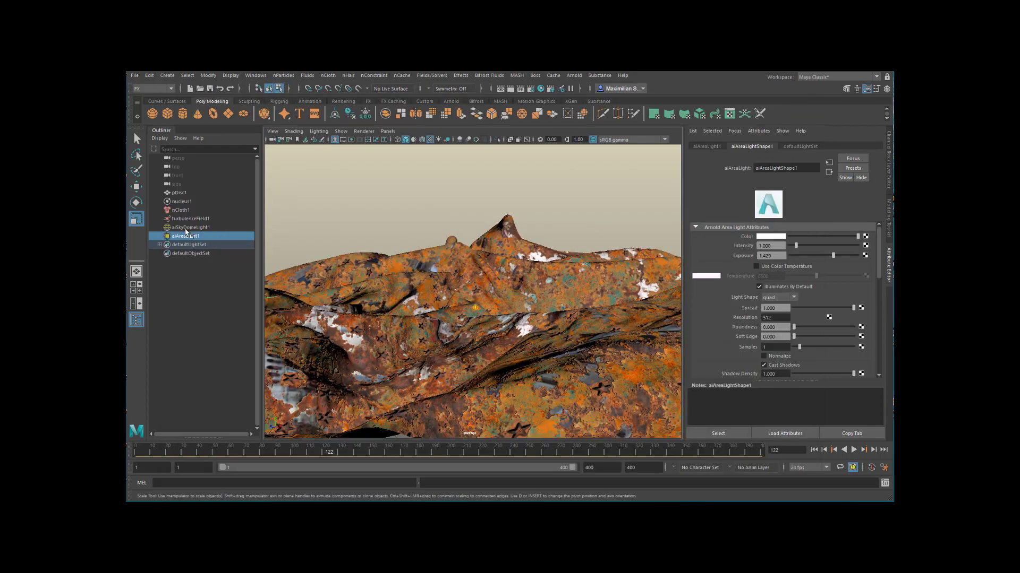
pyautogui.click(574, 75)
pyautogui.click(589, 94)
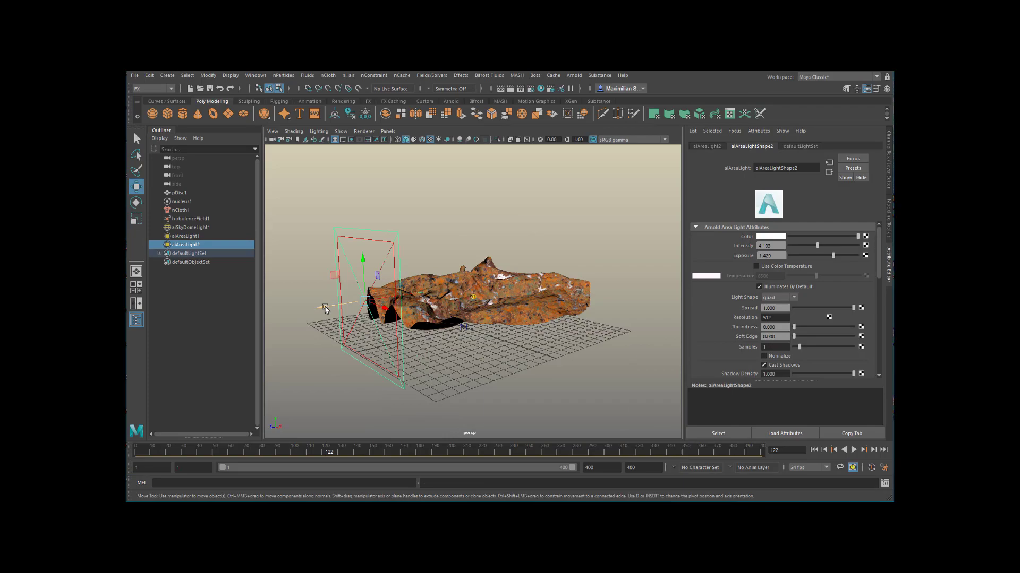
# - Rotate aiAreaLight2 toward the cloth, then close the RenderView
pyautogui.press('e')
pyautogui.moveTo(572, 250); pyautogui.dragTo(602, 232)
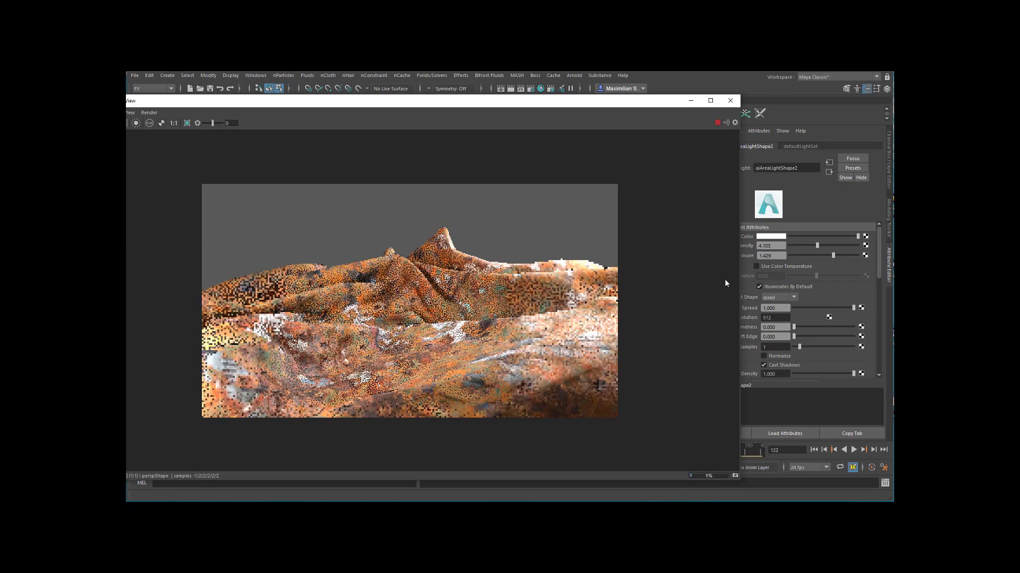
pyautogui.moveTo(694, 101); pyautogui.dragTo(740, 96)
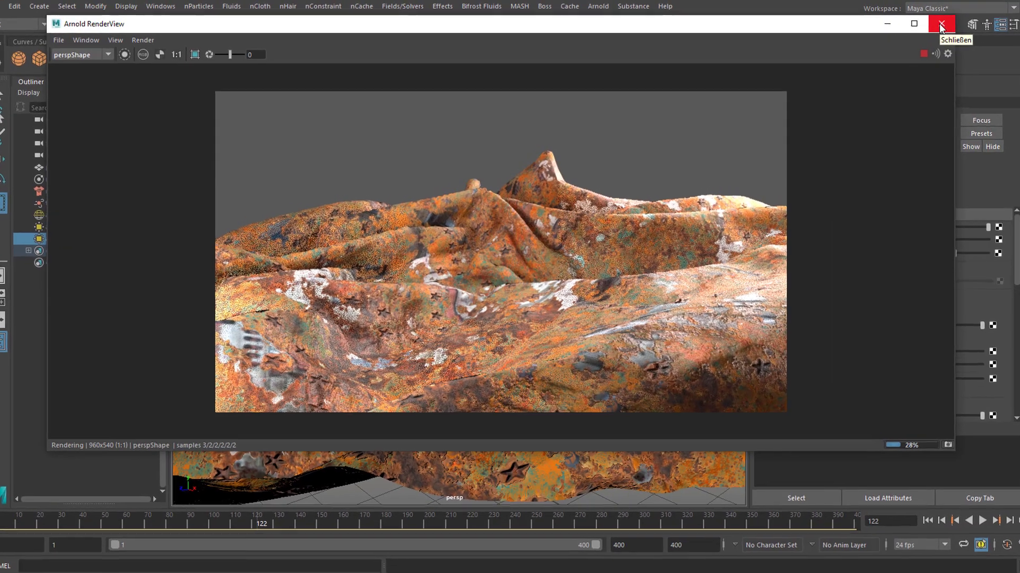
pyautogui.click(823, 88)
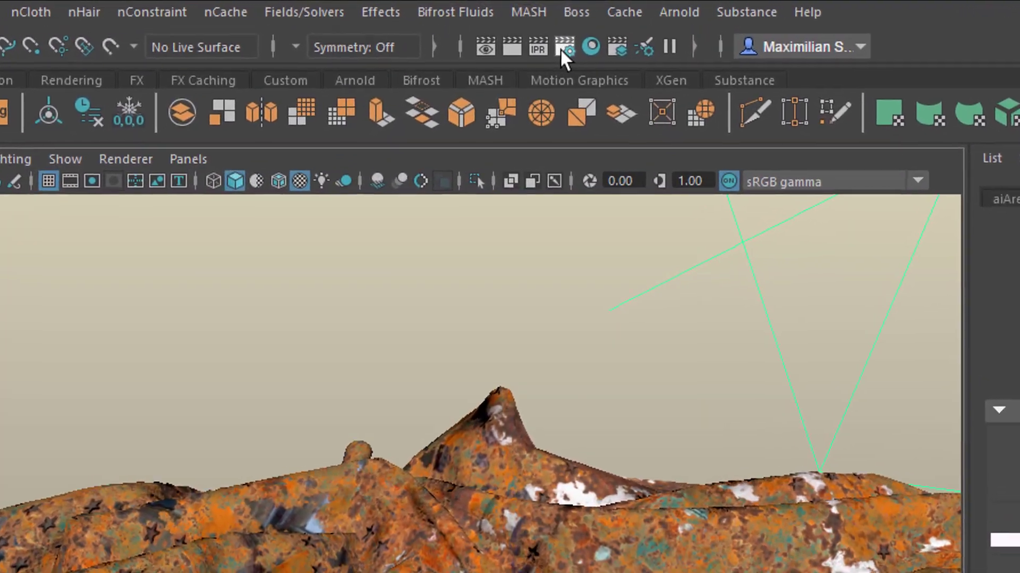
# - Set the System tab's Render Device to GPU (BETA), then render the rusty cloth with Arnold
pyautogui.click(557, 43)
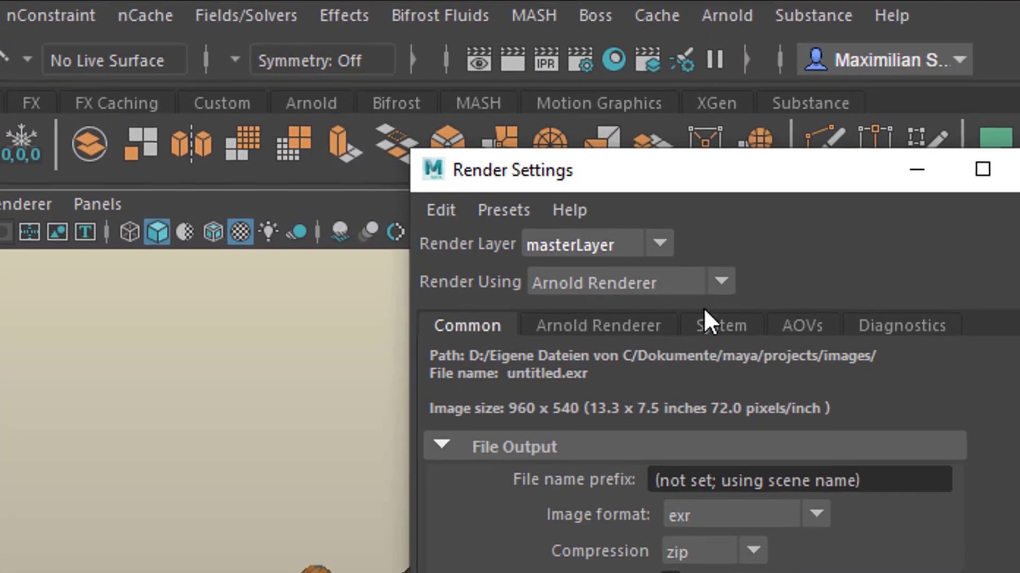
pyautogui.click(711, 320)
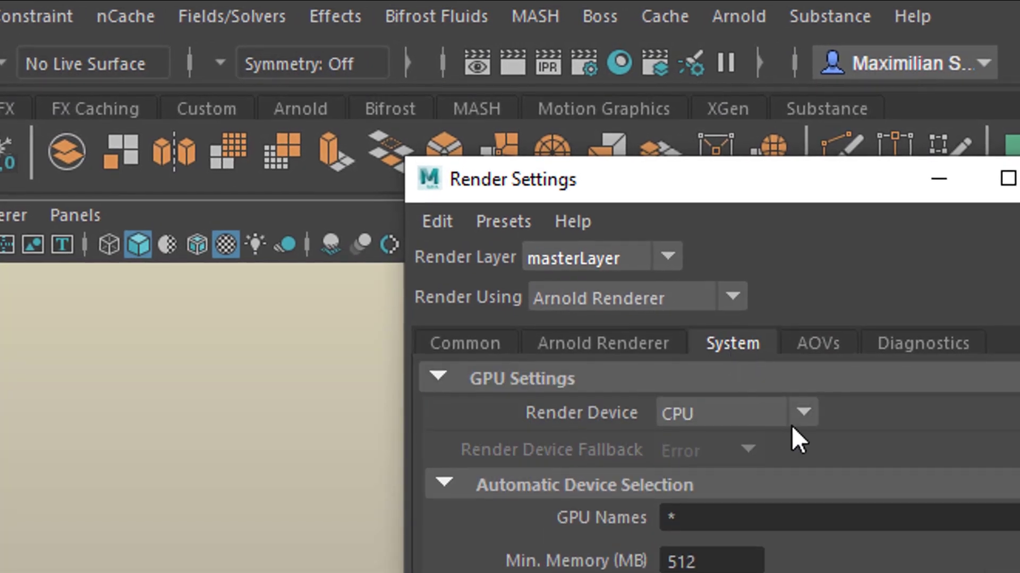
pyautogui.click(798, 412)
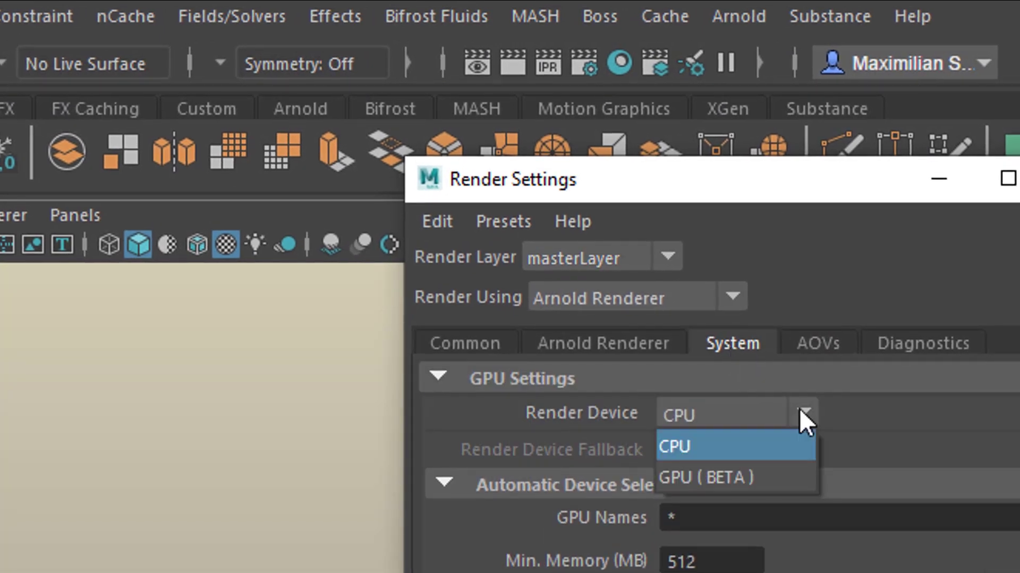
pyautogui.click(756, 478)
pyautogui.click(939, 179)
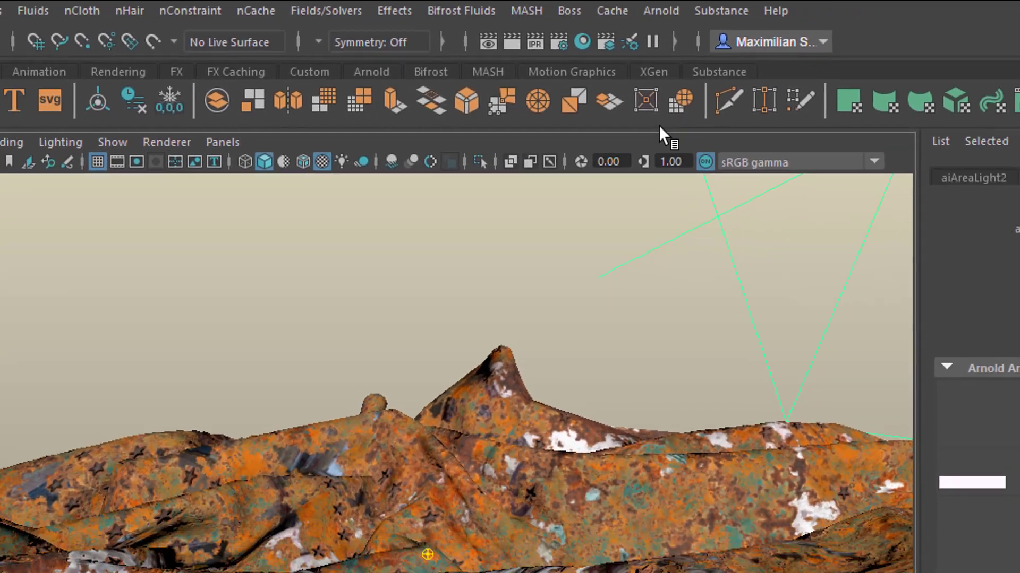
pyautogui.click(661, 11)
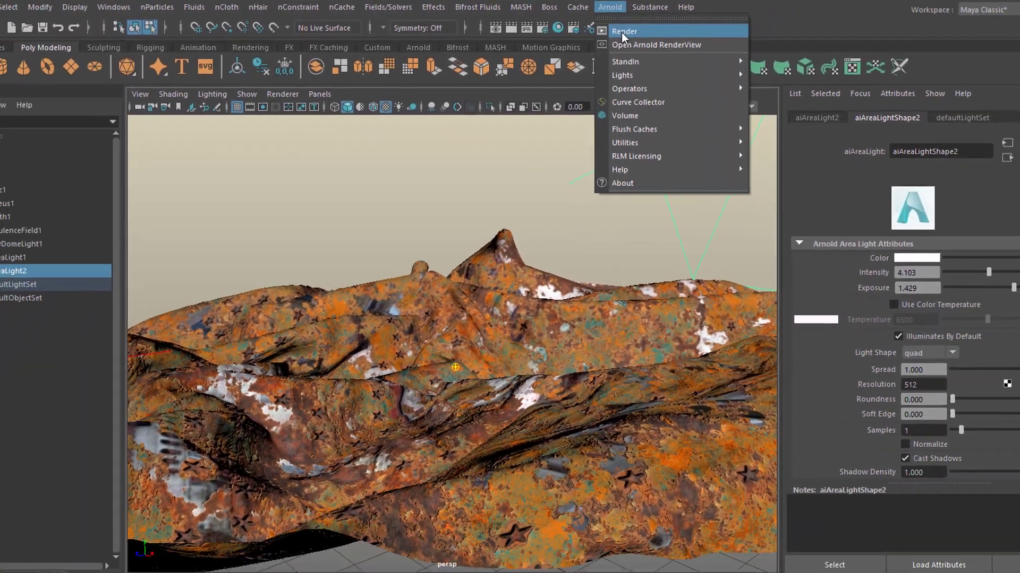
pyautogui.click(623, 32)
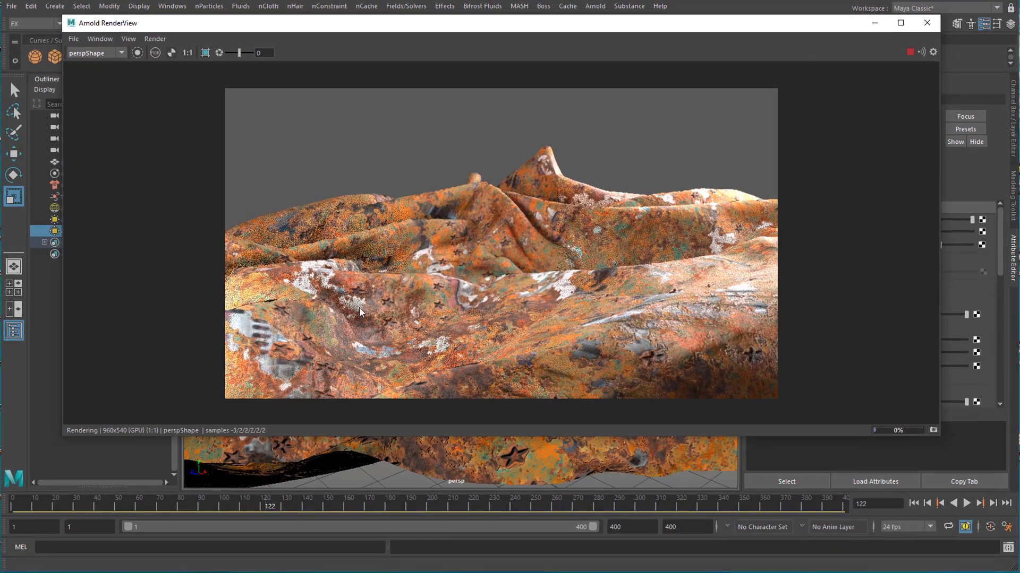